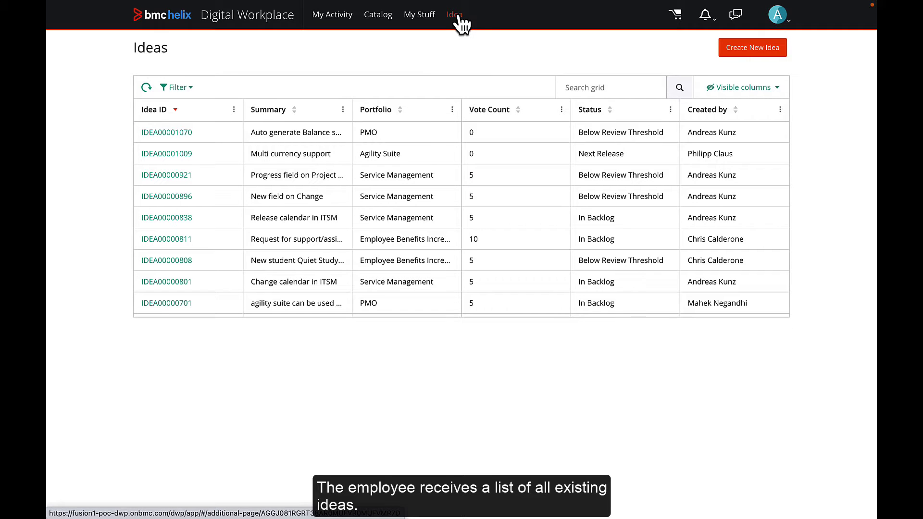
{"action": "left_click", "coordinate": [181, 283]}
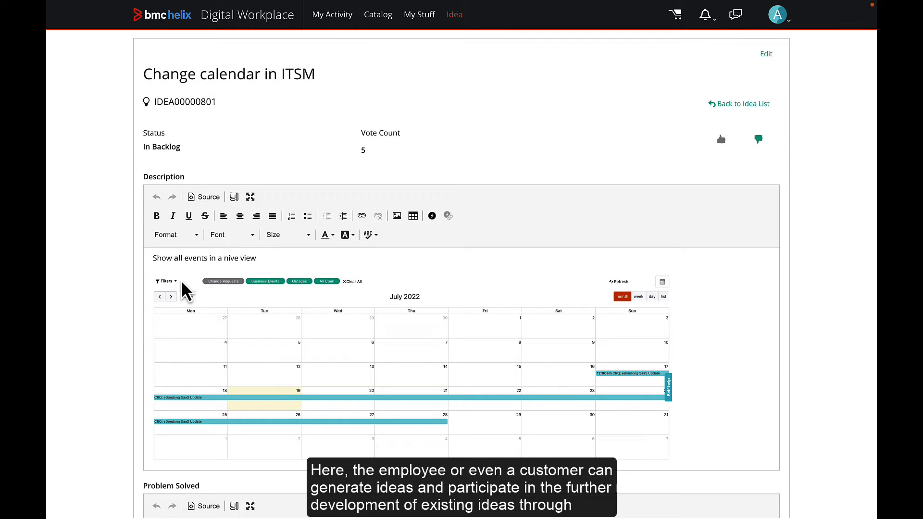
{"action": "scroll", "coordinate": [181, 283], "scroll_direction": "down", "scroll_amount": 8}
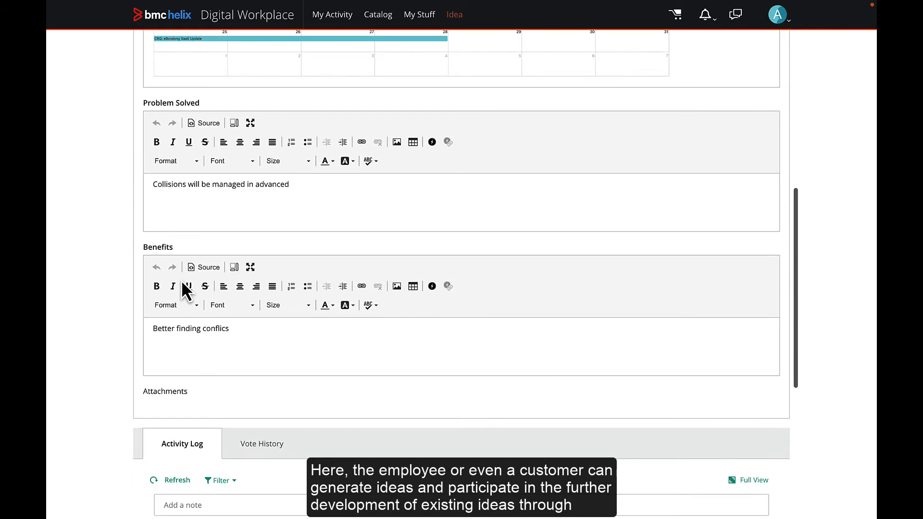
{"action": "scroll", "coordinate": [185, 290], "scroll_direction": "down", "scroll_amount": 5}
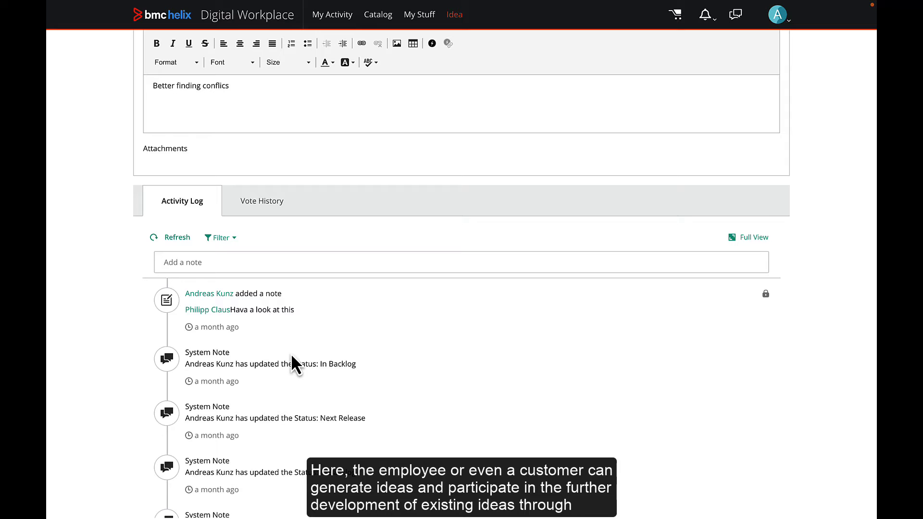
{"action": "left_click", "coordinate": [272, 206]}
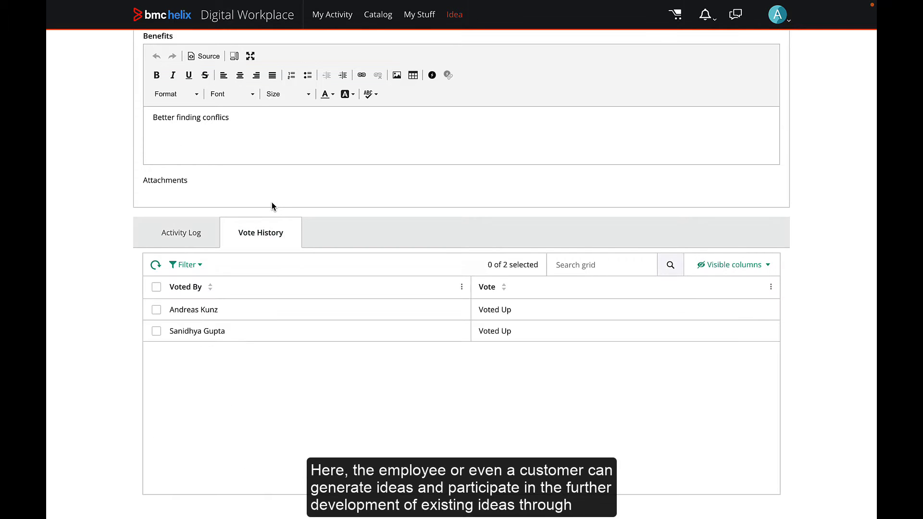
{"action": "key", "text": "Home"}
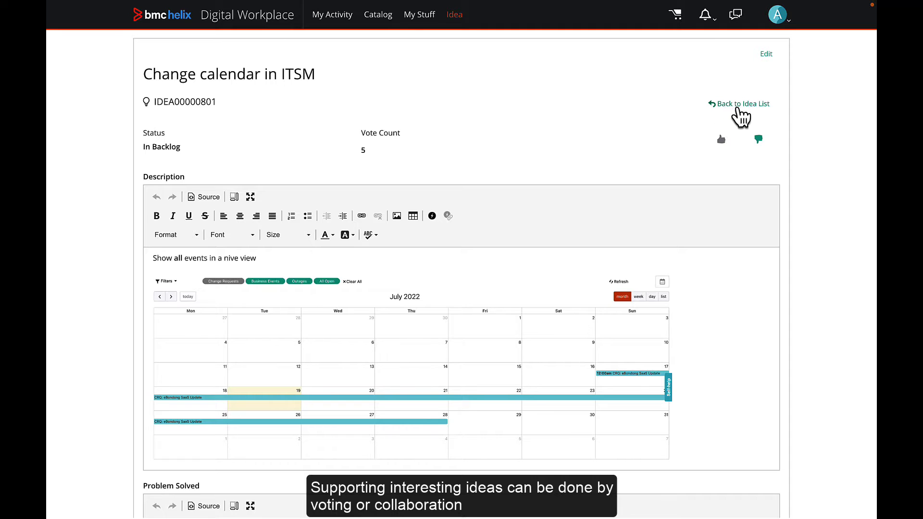
{"action": "left_click", "coordinate": [740, 104]}
{"action": "left_click", "coordinate": [577, 197]}
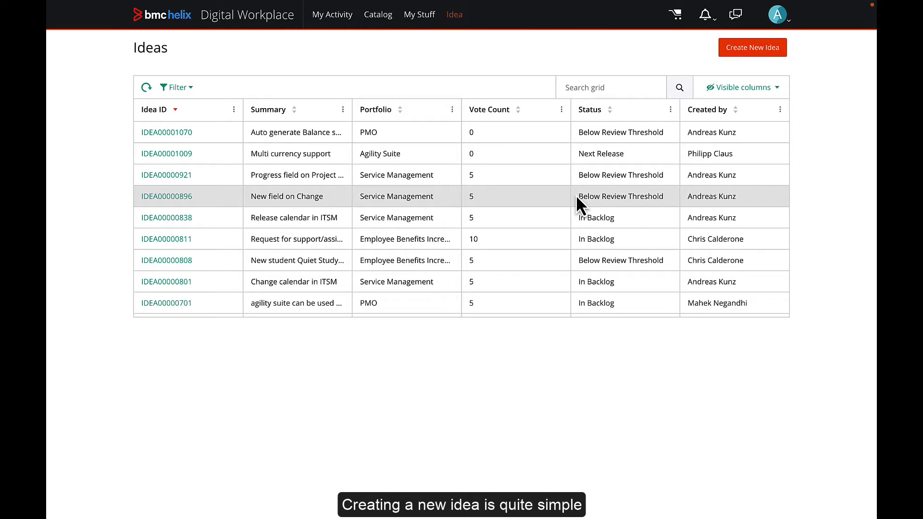
Create idea 'Project Code in Work Order' in Service Management with description and 'Reporting requirement' benefit.
{"action": "left_click", "coordinate": [741, 47]}
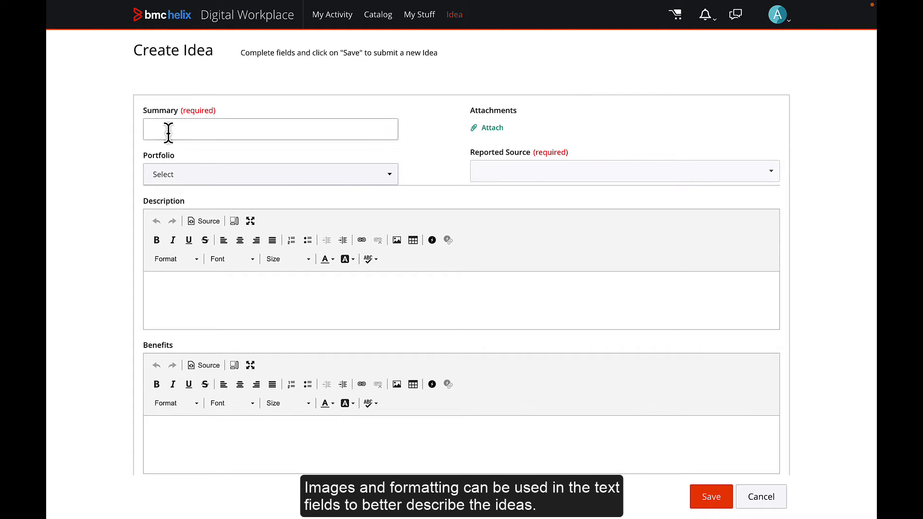
{"action": "left_click", "coordinate": [168, 133]}
{"action": "type", "text": "Project Code in Work Order"}
{"action": "left_click", "coordinate": [216, 180]}
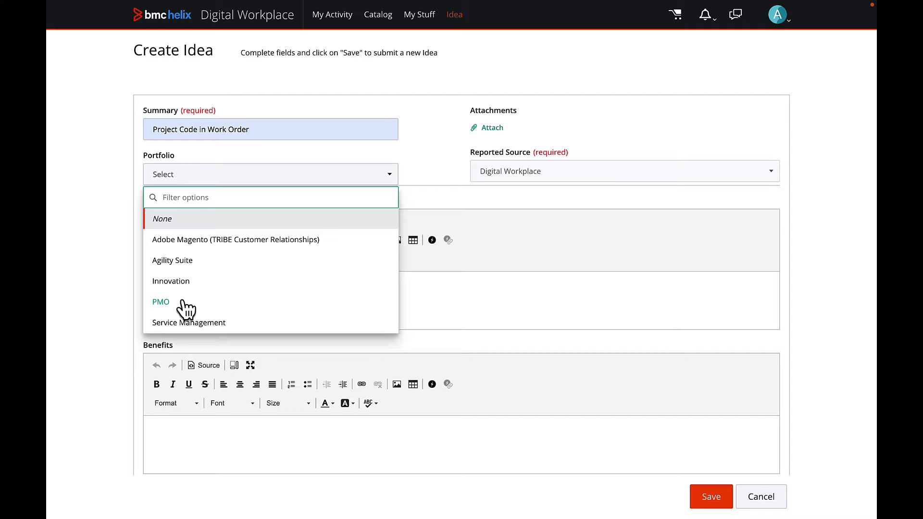
{"action": "left_click", "coordinate": [188, 323]}
{"action": "left_click", "coordinate": [189, 301]}
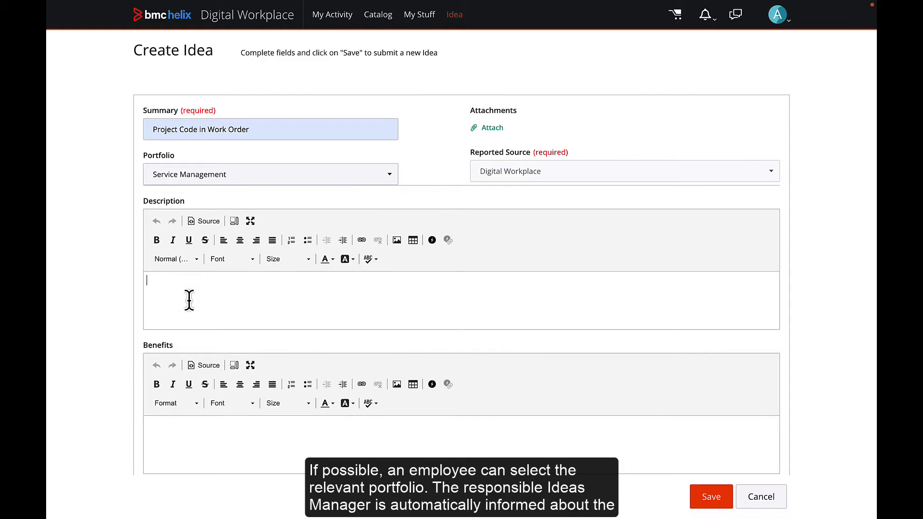
{"action": "type", "text": "Need to track the project code in workorder."}
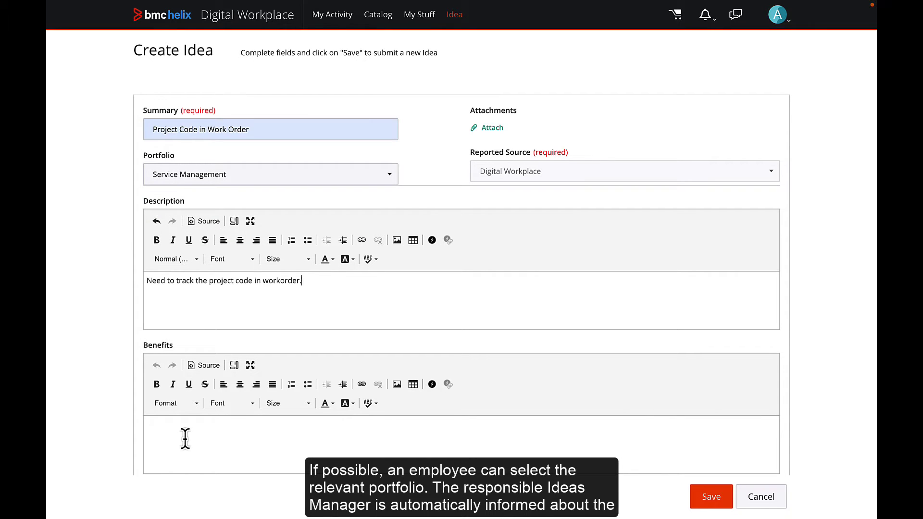
{"action": "left_click", "coordinate": [187, 437]}
{"action": "type", "text": "Reporting requirement"}
{"action": "scroll", "coordinate": [397, 429], "scroll_direction": "down", "scroll_amount": 3}
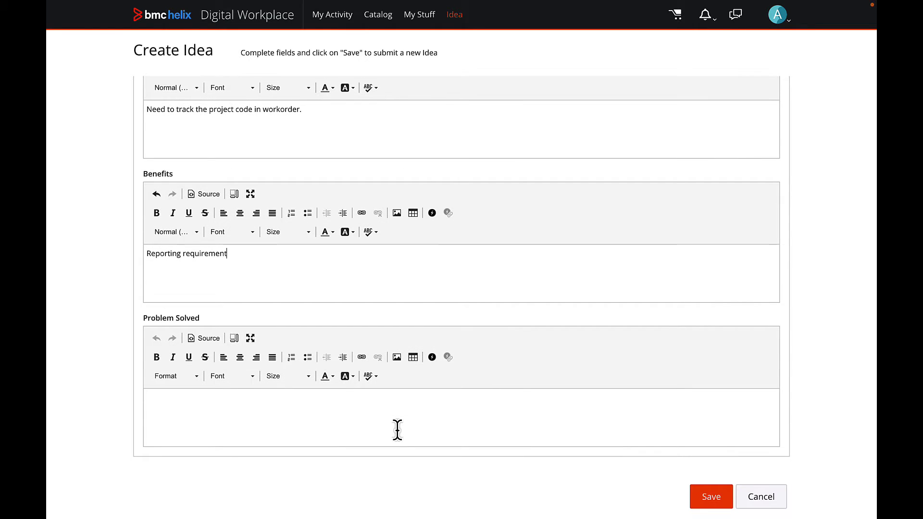
{"action": "scroll", "coordinate": [397, 429], "scroll_direction": "up", "scroll_amount": 3}
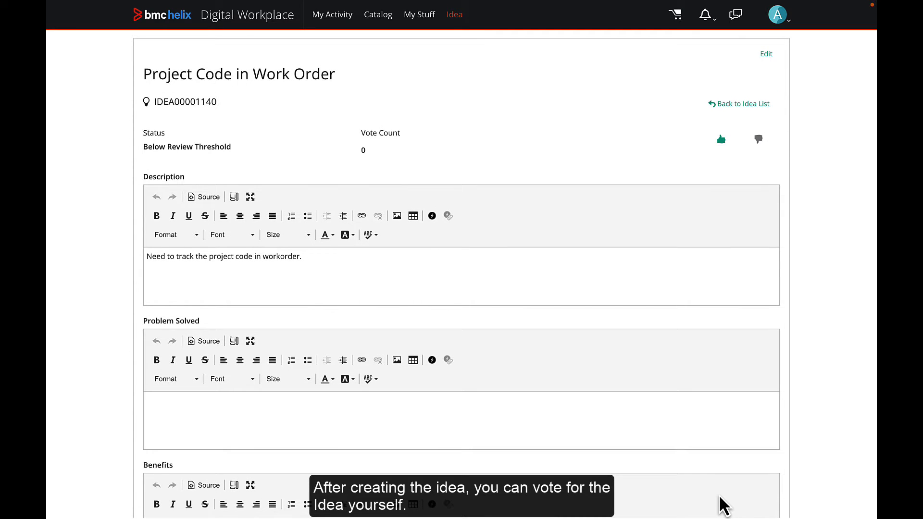
Try voting up the idea, then post a note tagging a colleague: 'Please have a look'.
{"action": "left_click", "coordinate": [721, 140]}
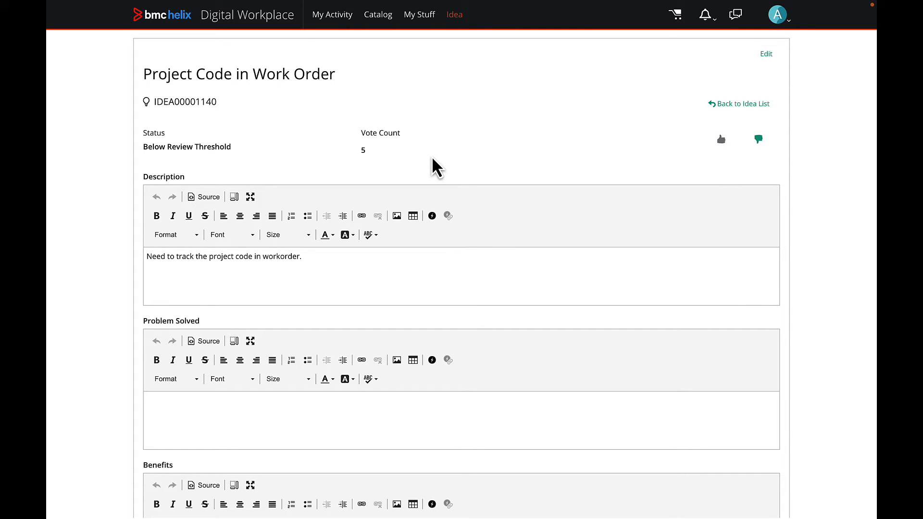
{"action": "scroll", "coordinate": [387, 155], "scroll_direction": "down", "scroll_amount": 6}
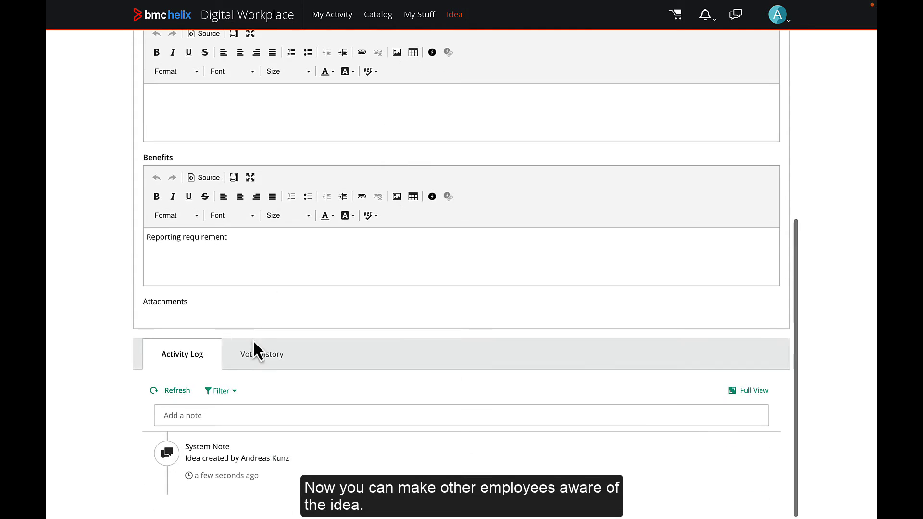
{"action": "left_click", "coordinate": [206, 411]}
{"action": "type", "text": "@"}
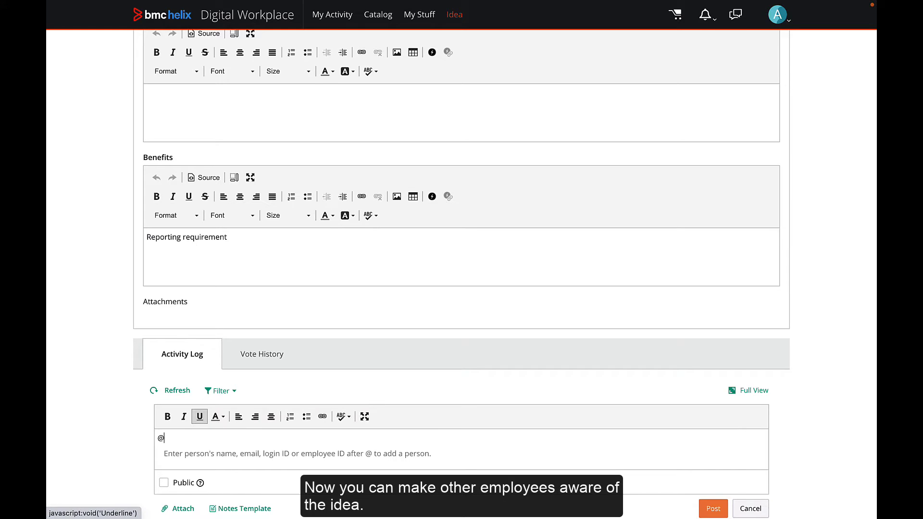
{"action": "type", "text": "mahe"}
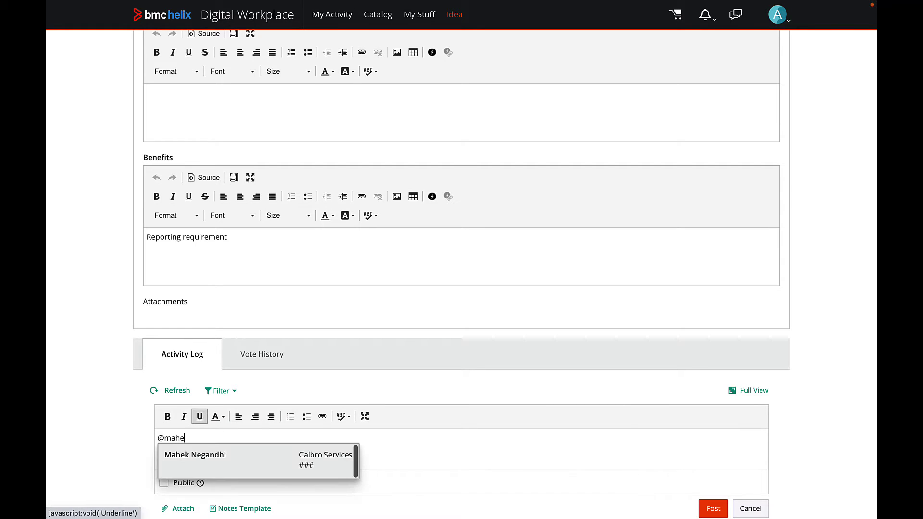
{"action": "left_click", "coordinate": [200, 462]}
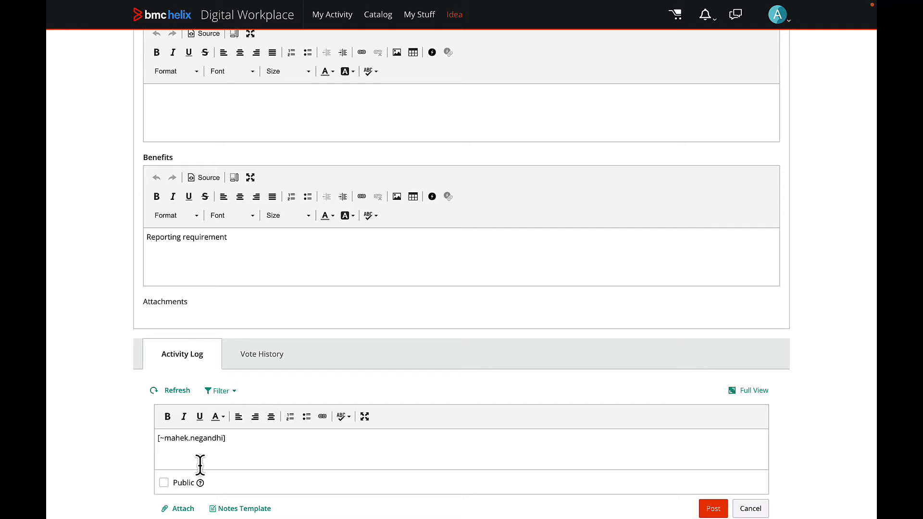
{"action": "type", "text": "Please ha"}
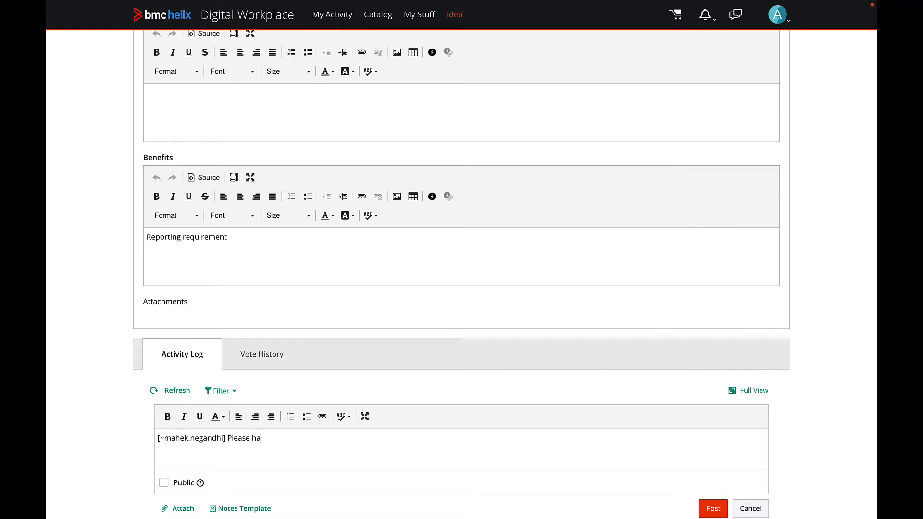
{"action": "type", "text": "ve a look"}
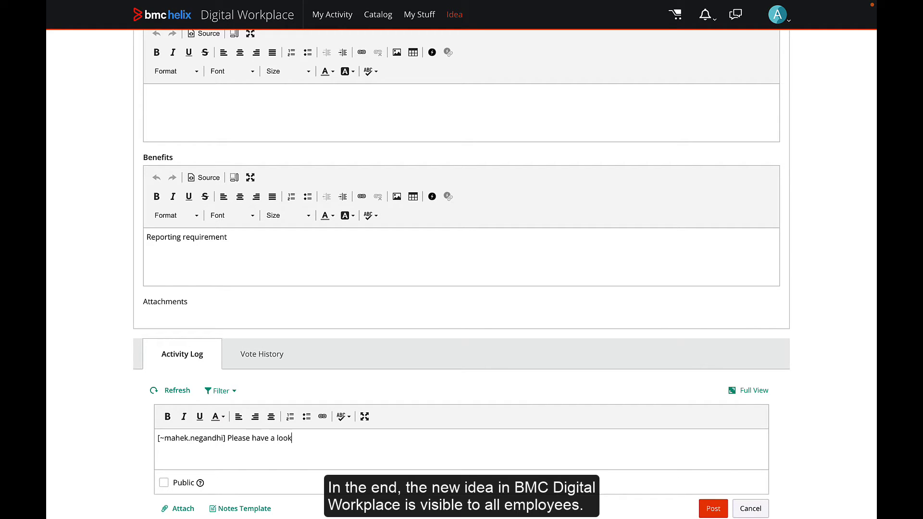
{"action": "left_click", "coordinate": [723, 513]}
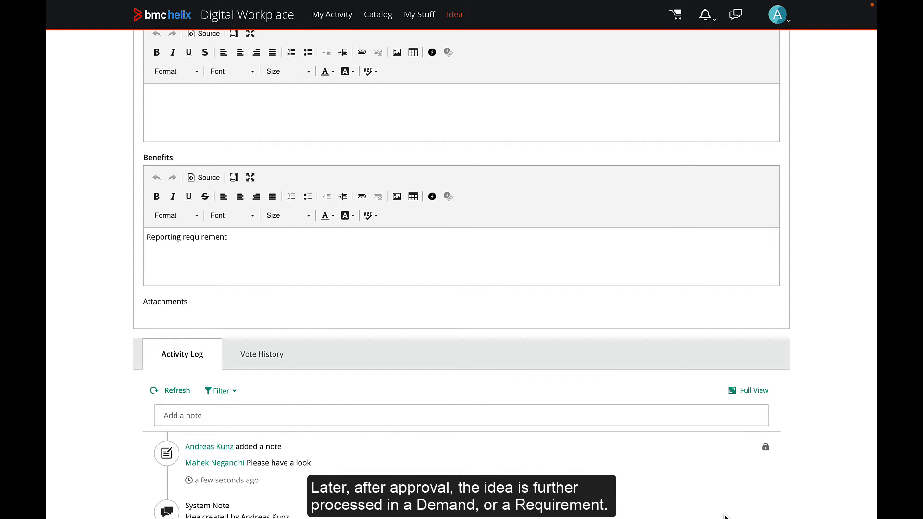
{"action": "scroll", "coordinate": [725, 516], "scroll_direction": "up", "scroll_amount": 6}
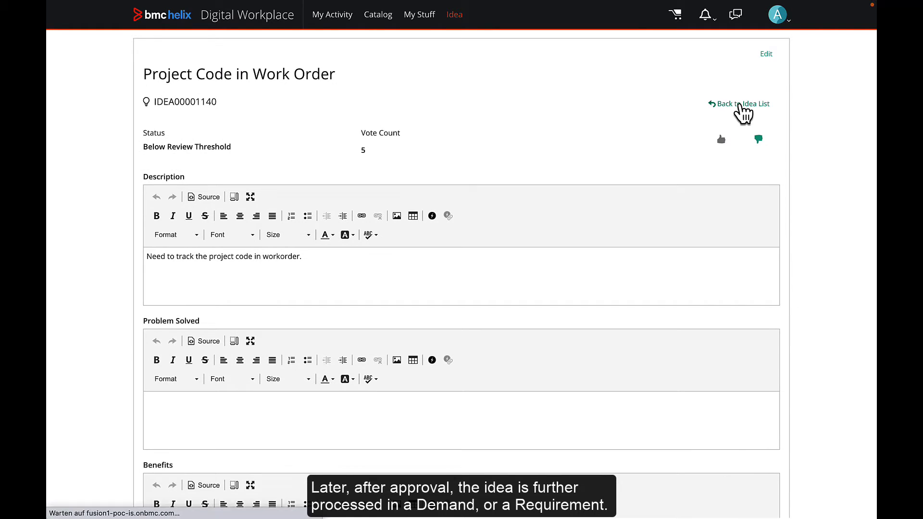
Return to the idea list and start a Demand Request from the catalog.
{"action": "left_click", "coordinate": [742, 103]}
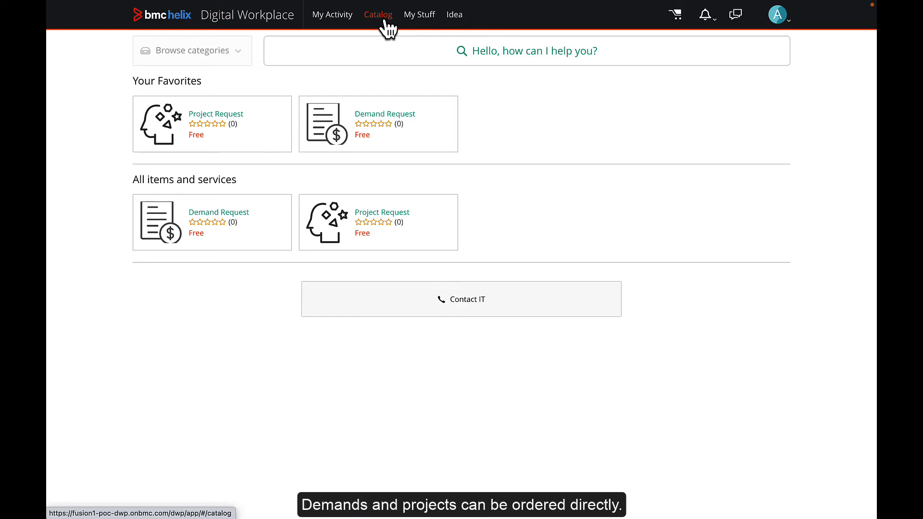
{"action": "left_click", "coordinate": [384, 120]}
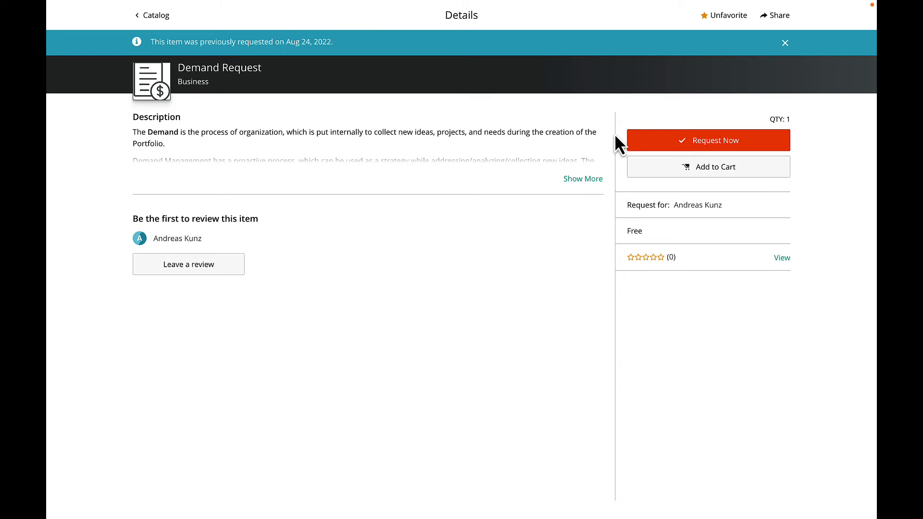
{"action": "left_click", "coordinate": [684, 141]}
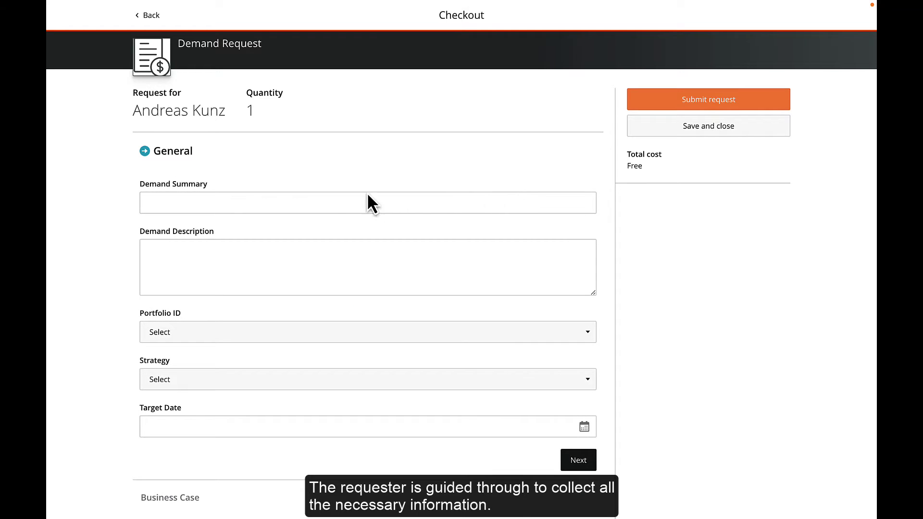
Enter demand summary 'New HR App' and description 'IT should offer a native IOS App for HR'.
{"action": "left_click", "coordinate": [313, 202]}
{"action": "type", "text": "New HR App"}
{"action": "left_click", "coordinate": [293, 258]}
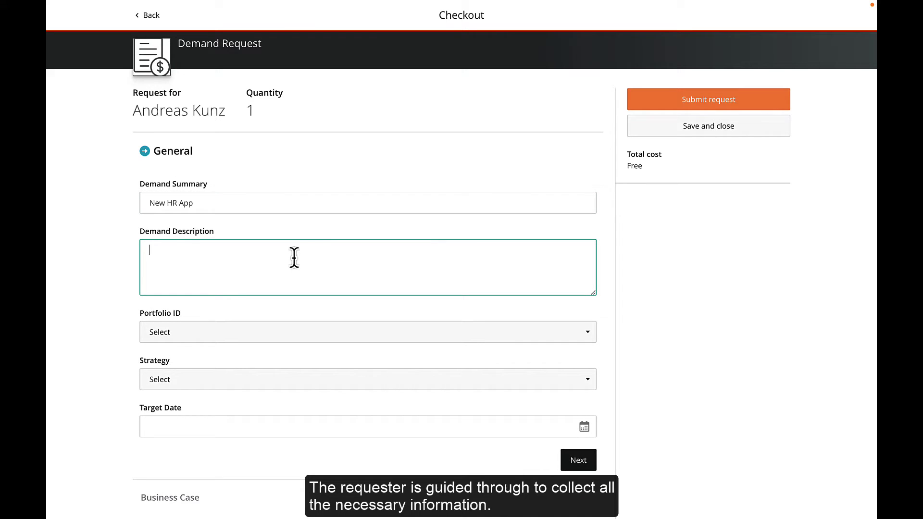
{"action": "type", "text": "IT should offer a native IOS App for HR"}
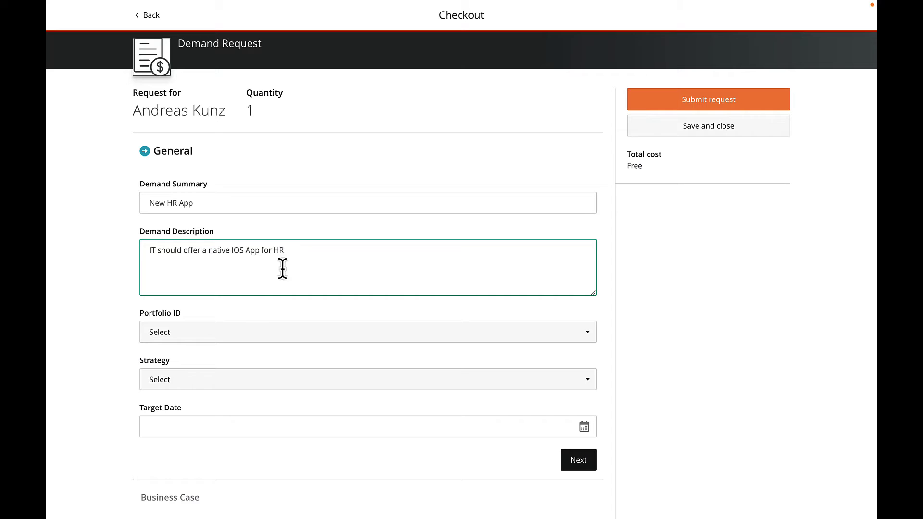
Set the portfolio ID to Innovation and the strategy to Customer satisfaction.
{"action": "left_click", "coordinate": [248, 339]}
{"action": "scroll", "coordinate": [260, 433], "scroll_direction": "down", "scroll_amount": 2}
{"action": "left_click", "coordinate": [261, 457]}
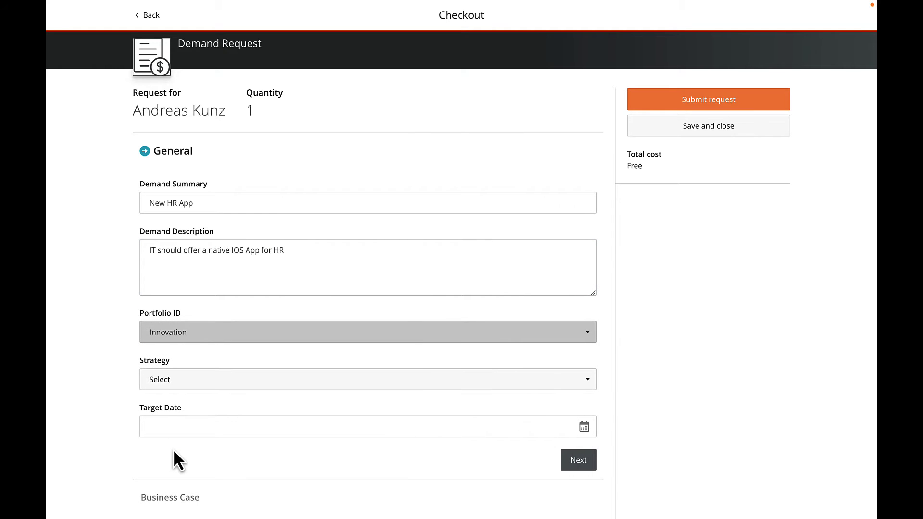
{"action": "left_click", "coordinate": [249, 385]}
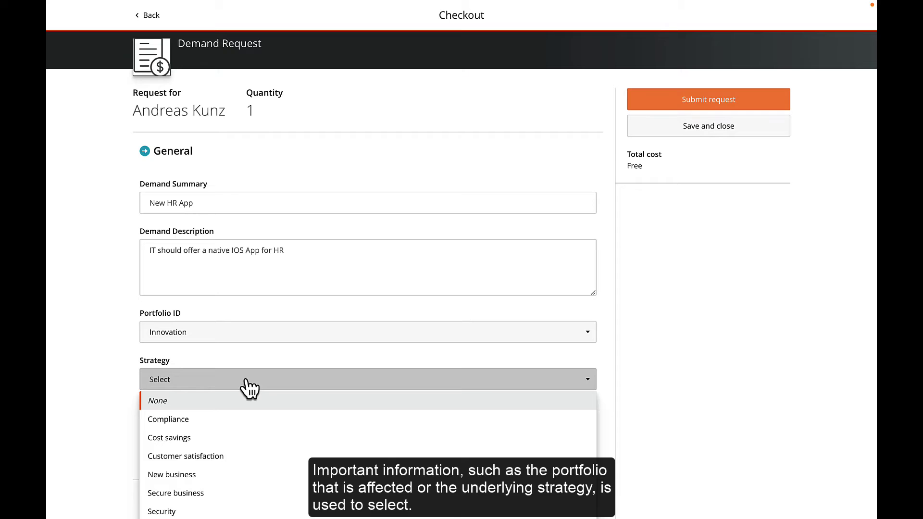
{"action": "left_click", "coordinate": [200, 459]}
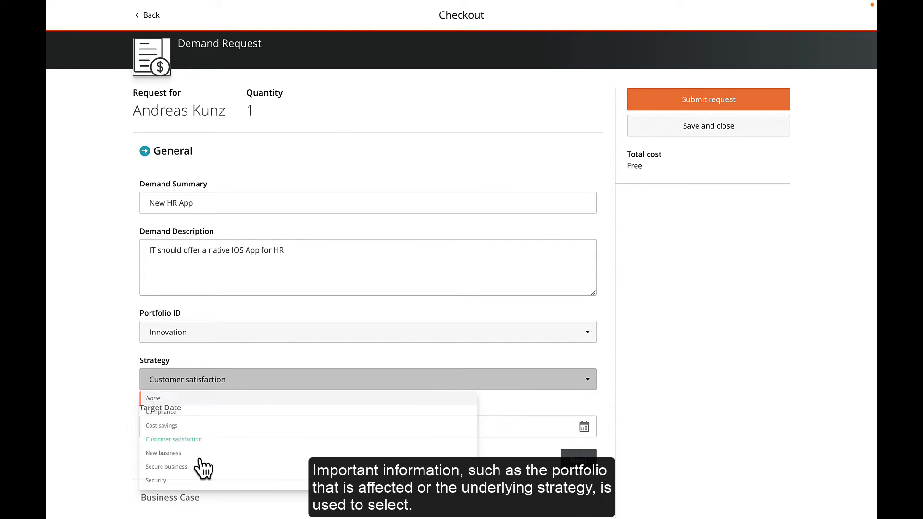
Set the demand's target date to November 30, 2022.
{"action": "left_click", "coordinate": [584, 427]}
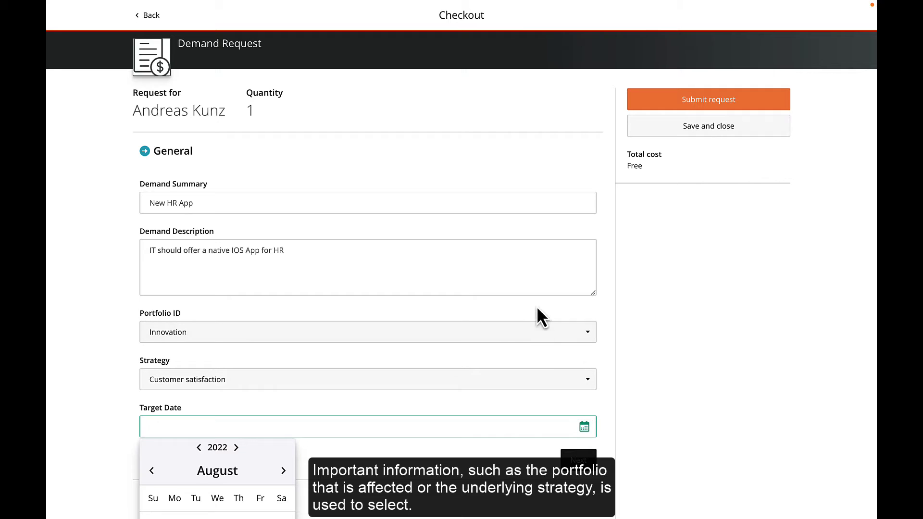
{"action": "scroll", "coordinate": [485, 454], "scroll_direction": "down", "scroll_amount": 3}
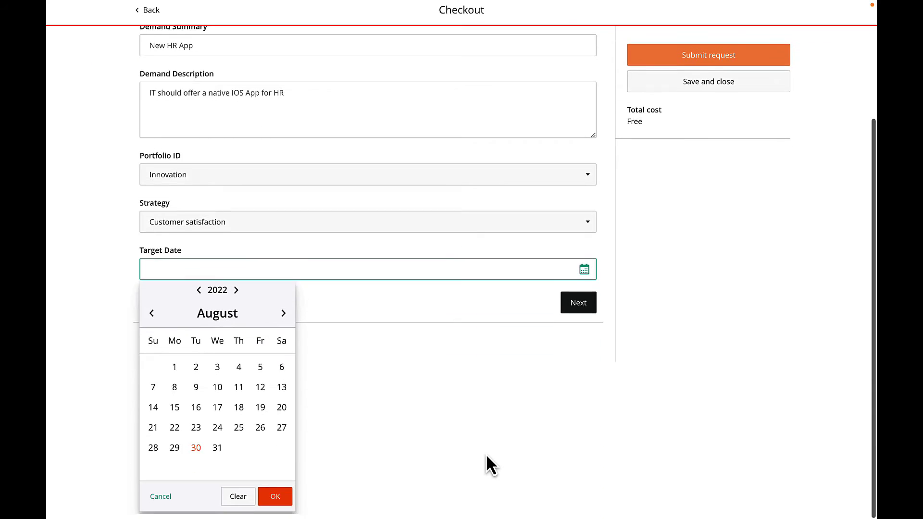
{"action": "left_click", "coordinate": [284, 318]}
{"action": "left_click", "coordinate": [284, 319]}
{"action": "left_click", "coordinate": [283, 318]}
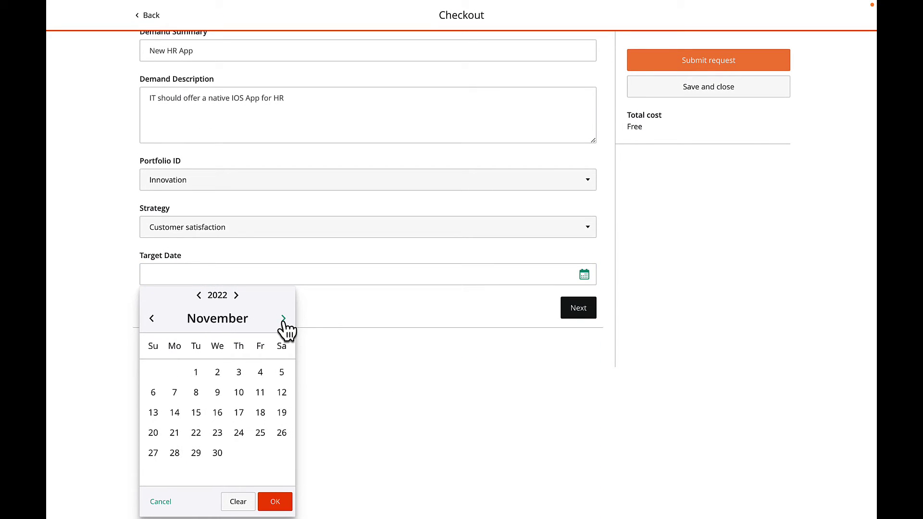
{"action": "left_click", "coordinate": [217, 454]}
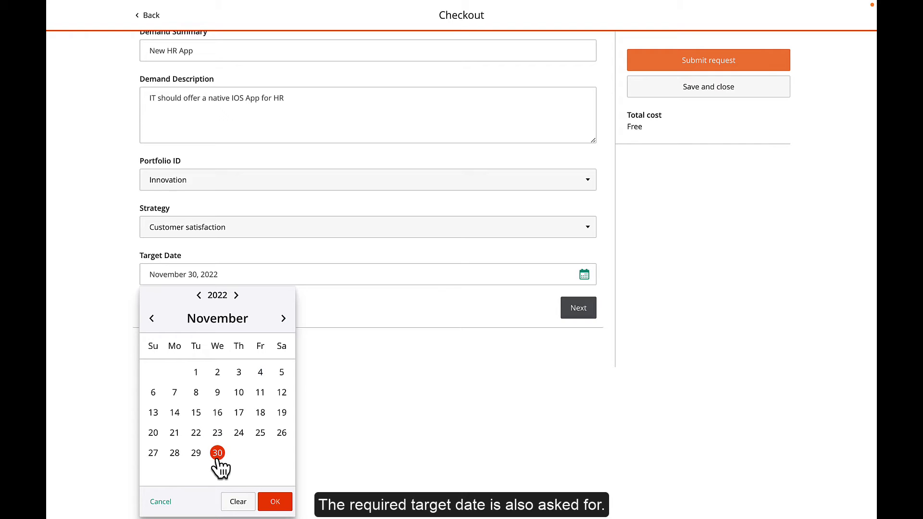
{"action": "left_click", "coordinate": [275, 501]}
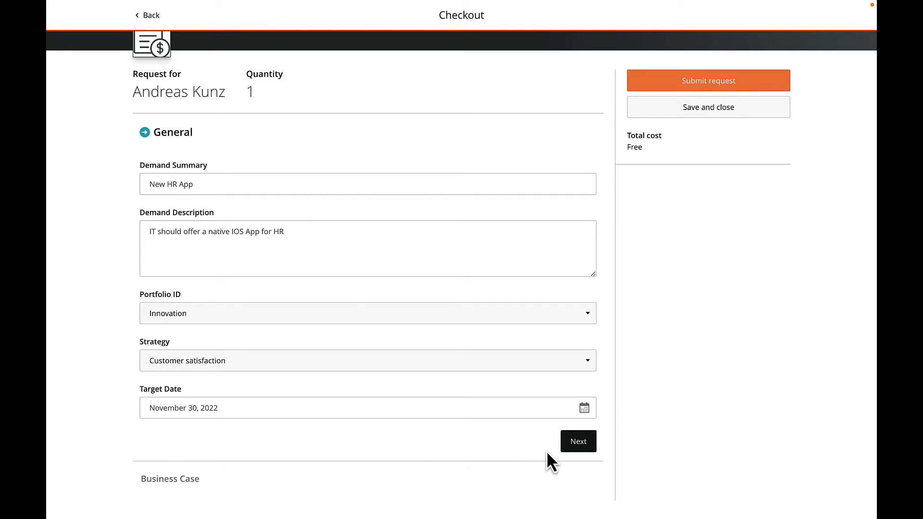
Enter the business justification 'Employee satisfaction will help keeping employees' in the Business Case section.
{"action": "left_click", "coordinate": [572, 452]}
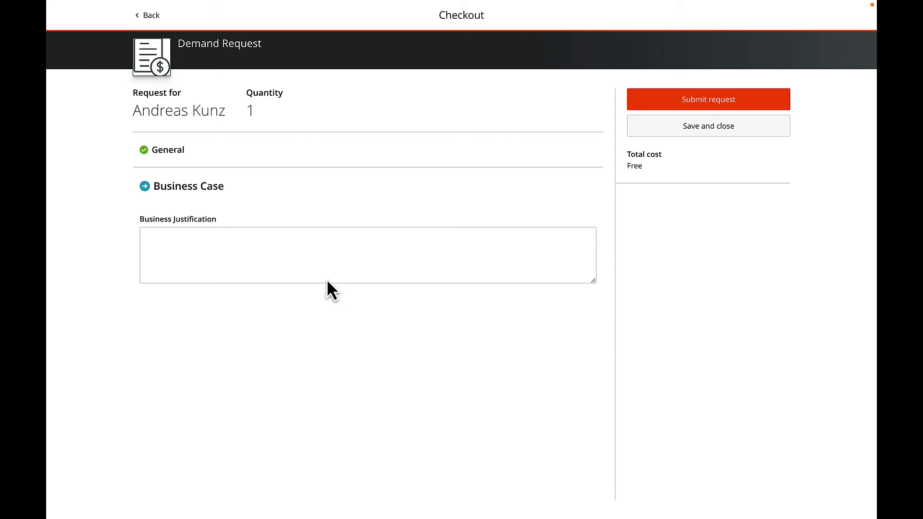
{"action": "left_click", "coordinate": [282, 251]}
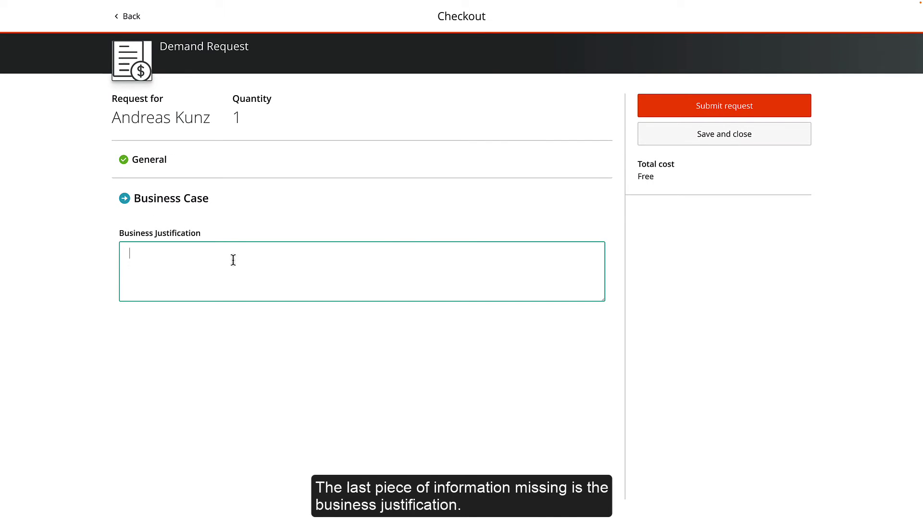
{"action": "type", "text": "Employee satisfaction will help keeping employees"}
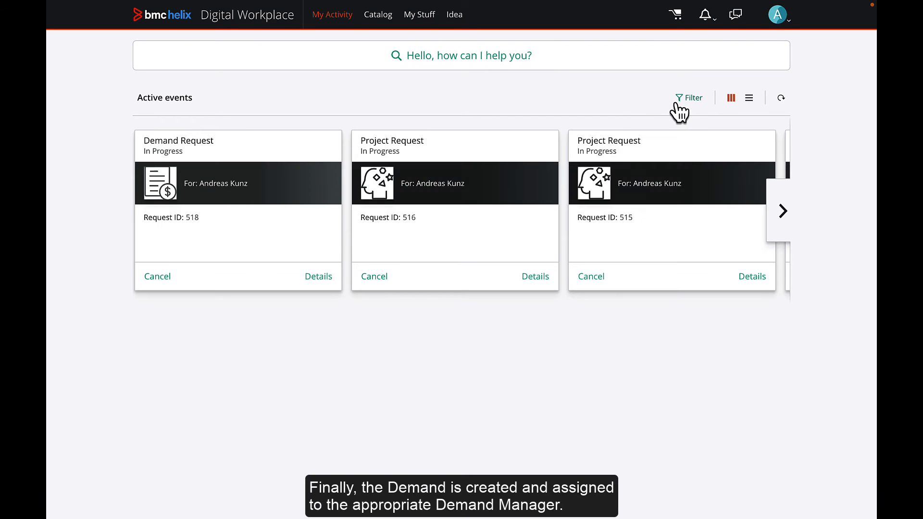
Check the submitted demand's details, then start a Project Request from the catalog.
{"action": "left_click", "coordinate": [179, 144]}
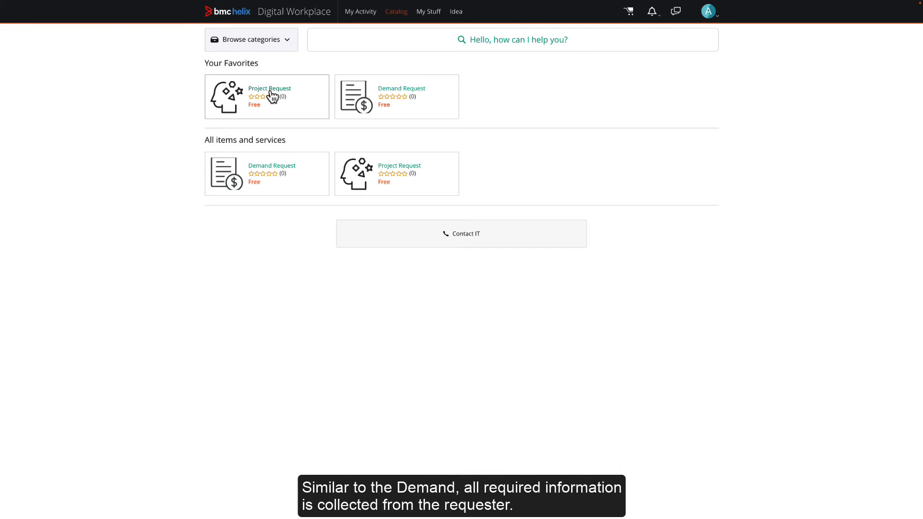
{"action": "left_click", "coordinate": [271, 92]}
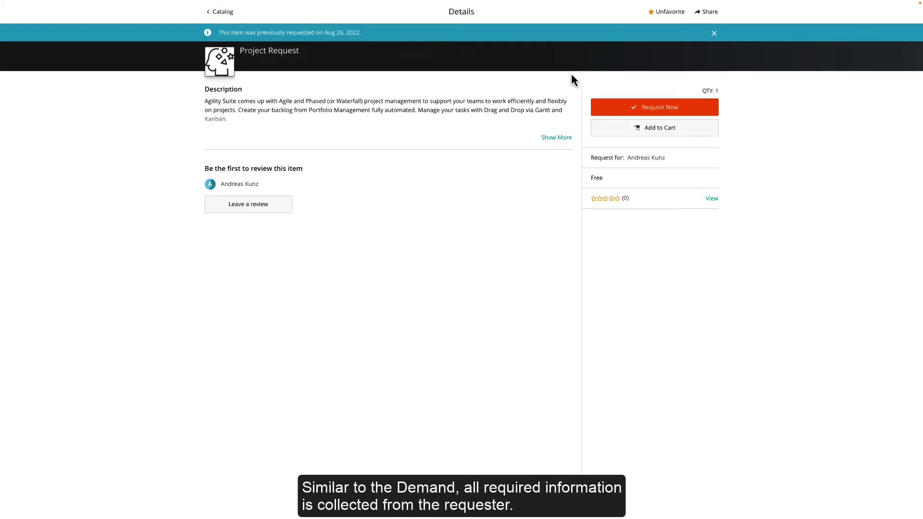
{"action": "left_click", "coordinate": [644, 116]}
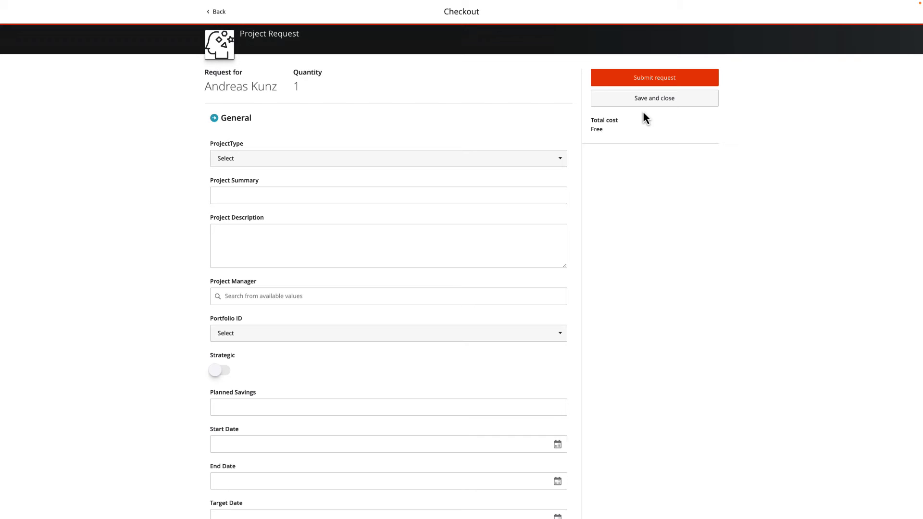
Set project type Phased, summary 'Migration to M365', description 'Migrate OnPrem Exchange to SaaS M365'.
{"action": "left_click", "coordinate": [292, 161]}
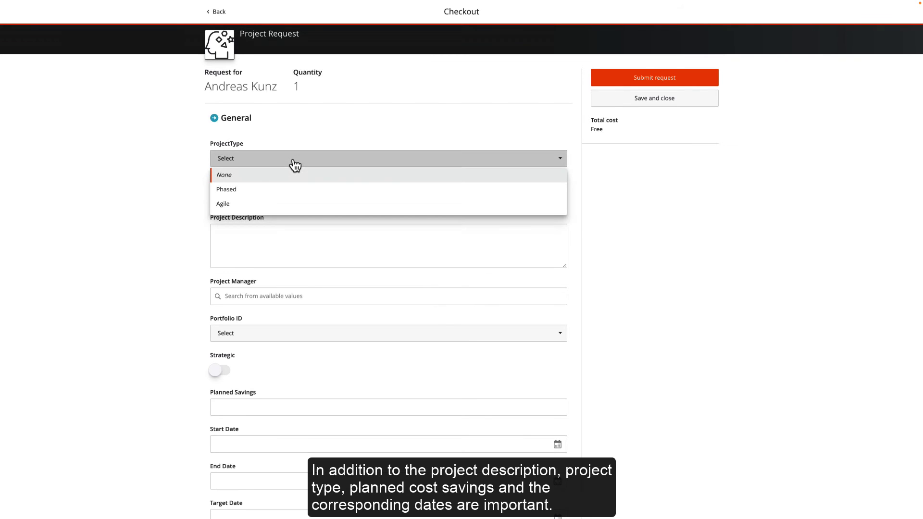
{"action": "left_click", "coordinate": [235, 190]}
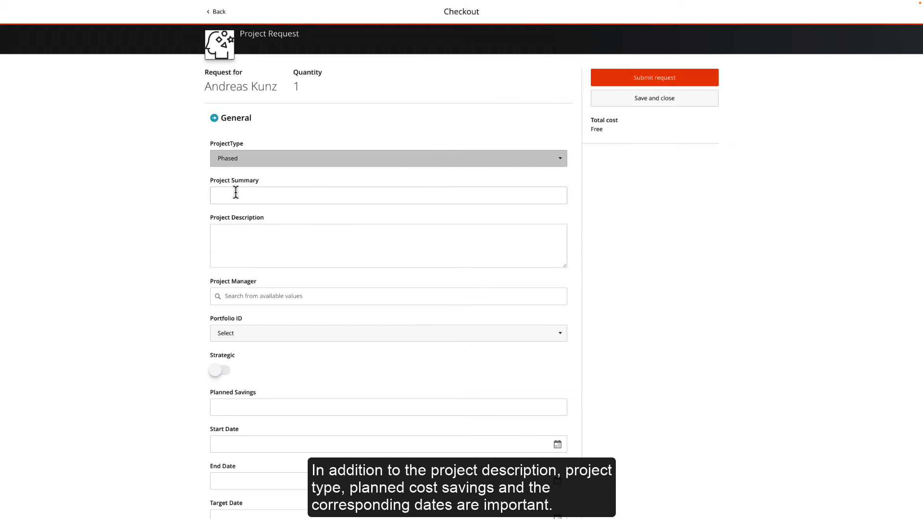
{"action": "left_click", "coordinate": [237, 195]}
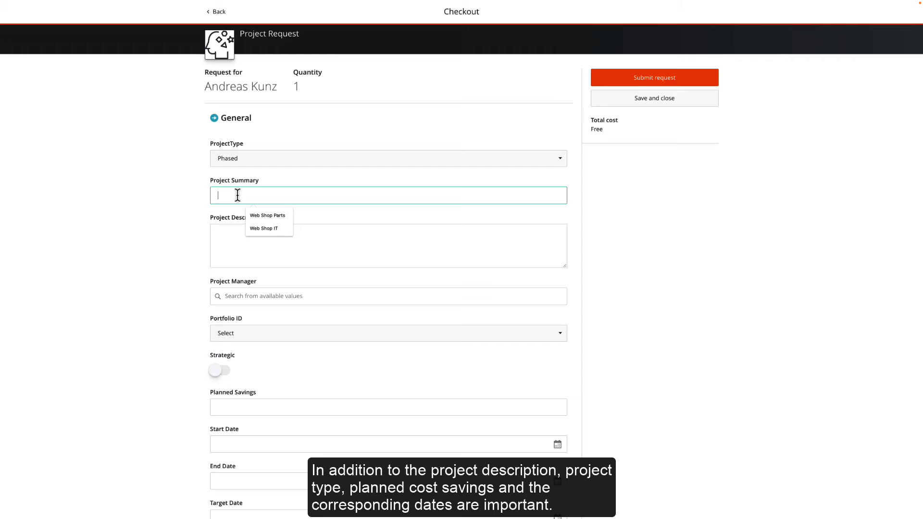
{"action": "type", "text": "Migration to M365"}
{"action": "left_click", "coordinate": [218, 231]}
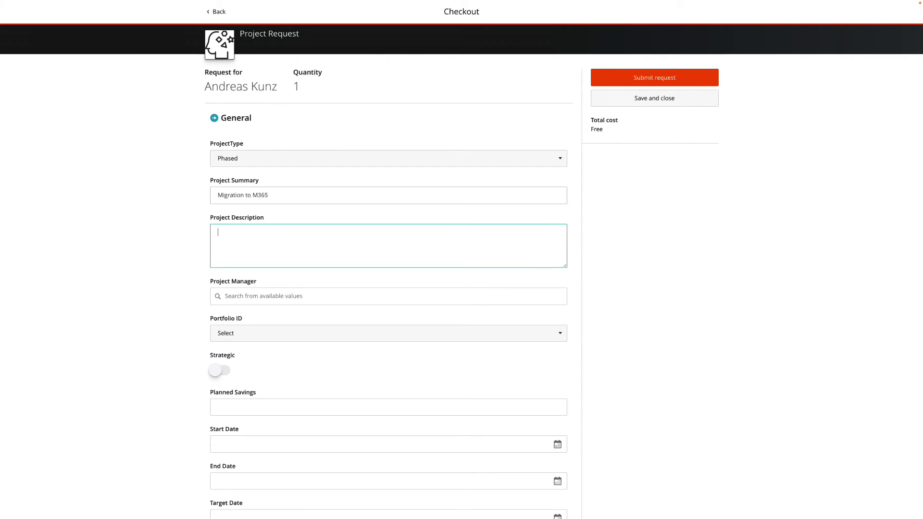
{"action": "type", "text": "Migrate OnPrem Exchange to SaaS M365"}
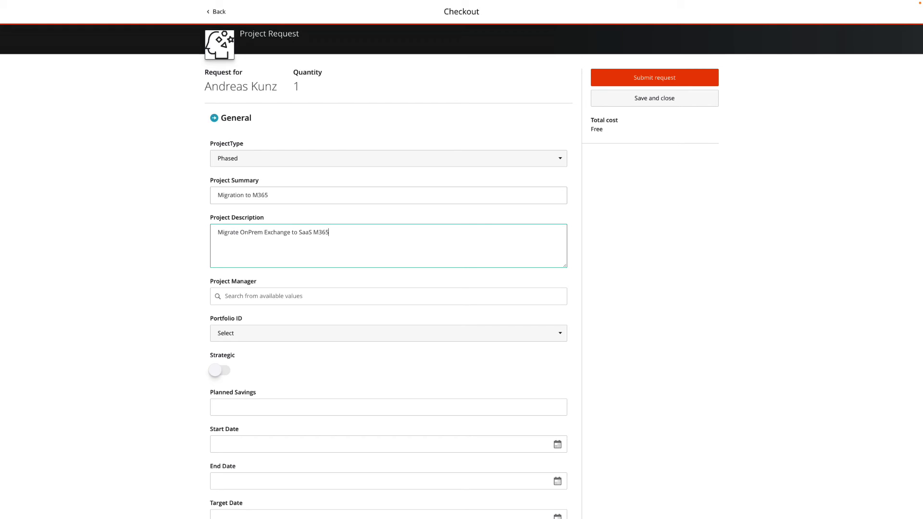
Assign a project manager and set the portfolio ID to General IT.
{"action": "left_click", "coordinate": [298, 296]}
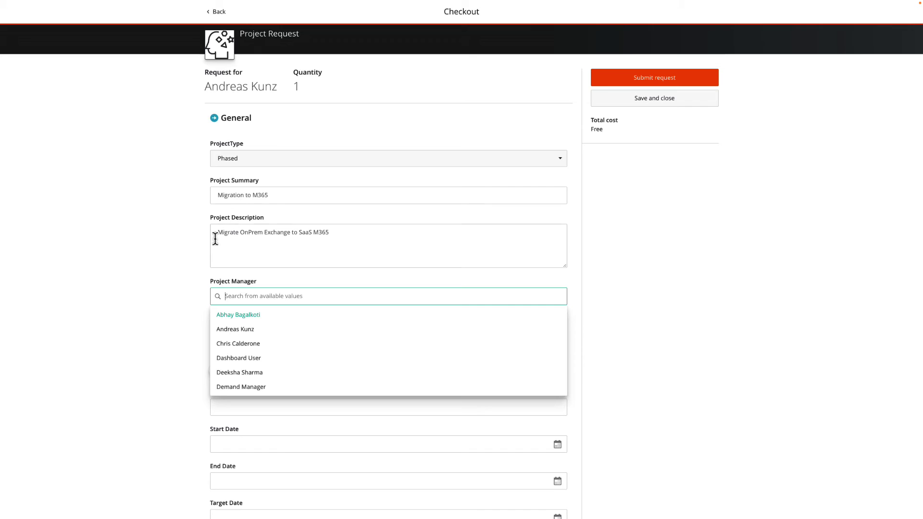
{"action": "left_click", "coordinate": [242, 345]}
{"action": "left_click", "coordinate": [241, 338]}
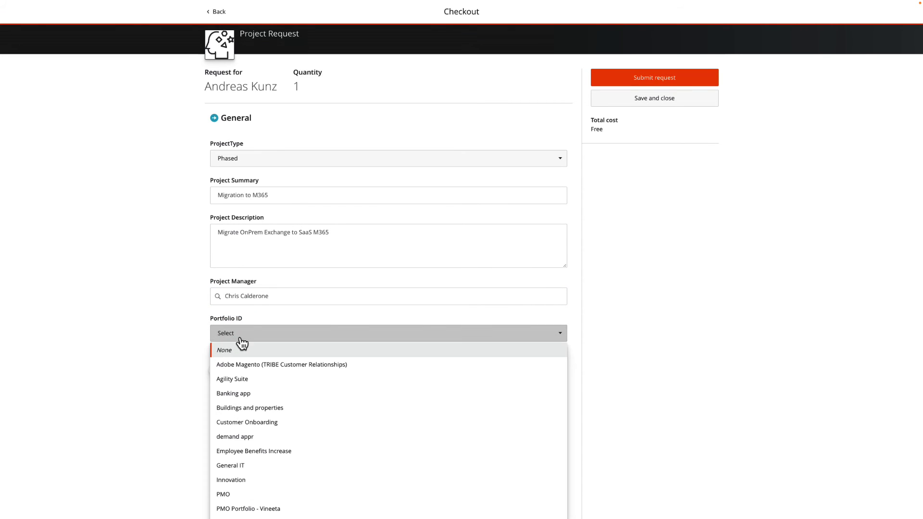
{"action": "left_click", "coordinate": [241, 466]}
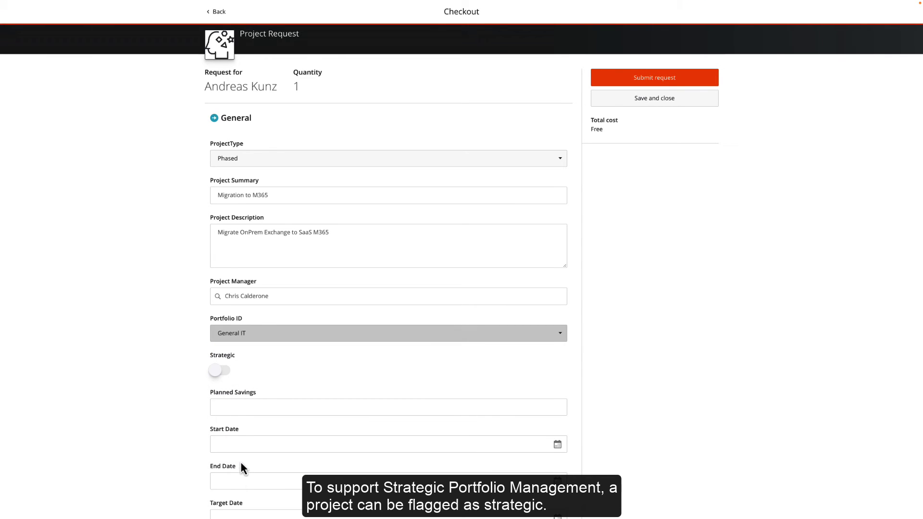
Mark the project Strategic with 30000 planned savings, fill in the dates, and submit.
{"action": "left_click", "coordinate": [220, 372]}
{"action": "left_click", "coordinate": [244, 408]}
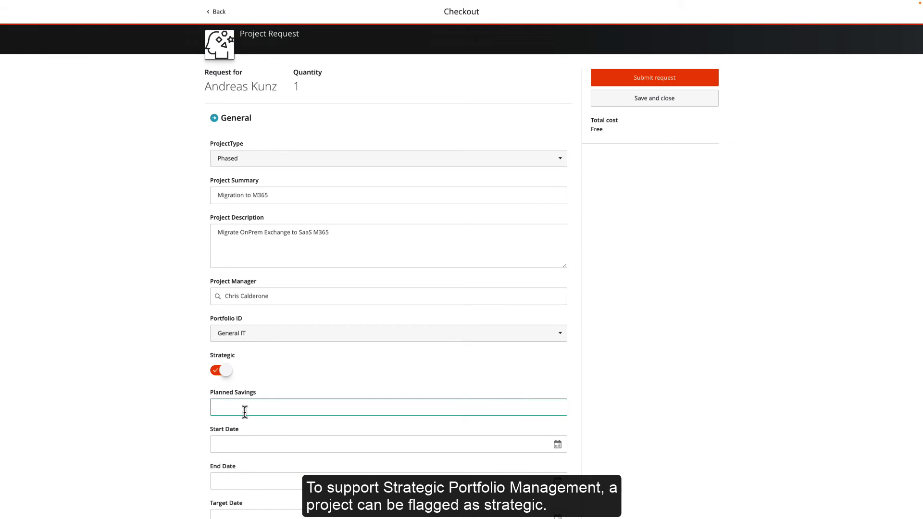
{"action": "type", "text": "30000"}
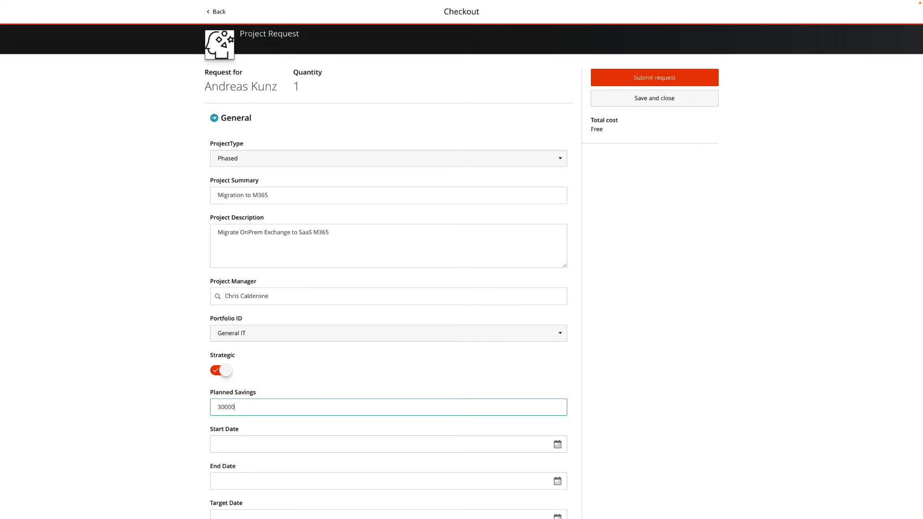
{"action": "key", "text": "Tab"}
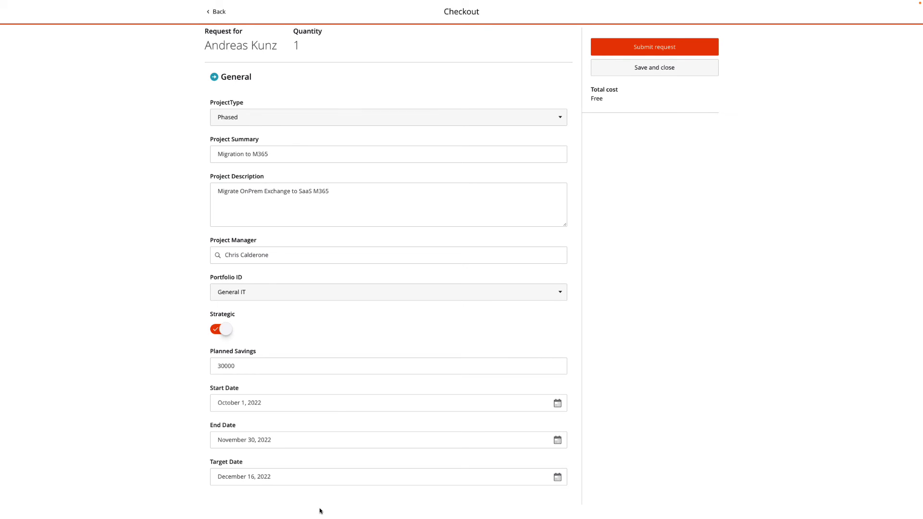
{"action": "left_click", "coordinate": [651, 50]}
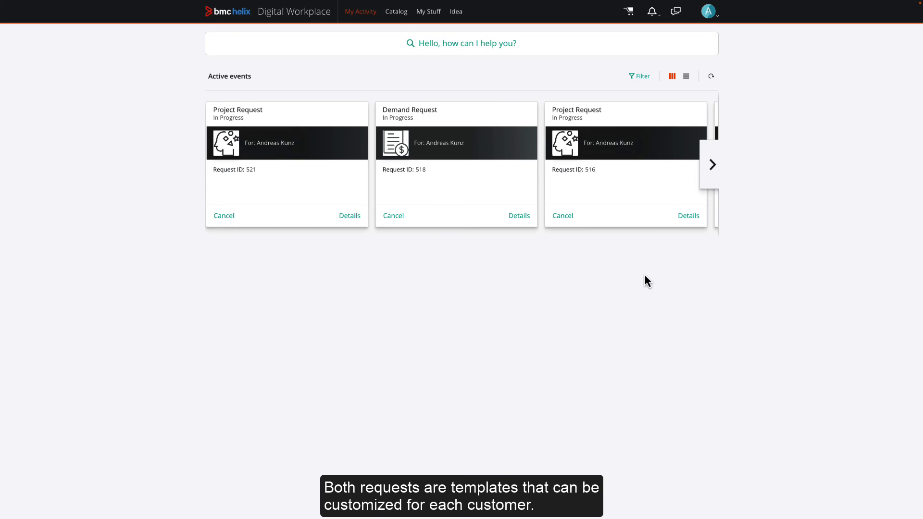
Open Project Request 521's details from My Activity.
{"action": "left_click", "coordinate": [233, 121]}
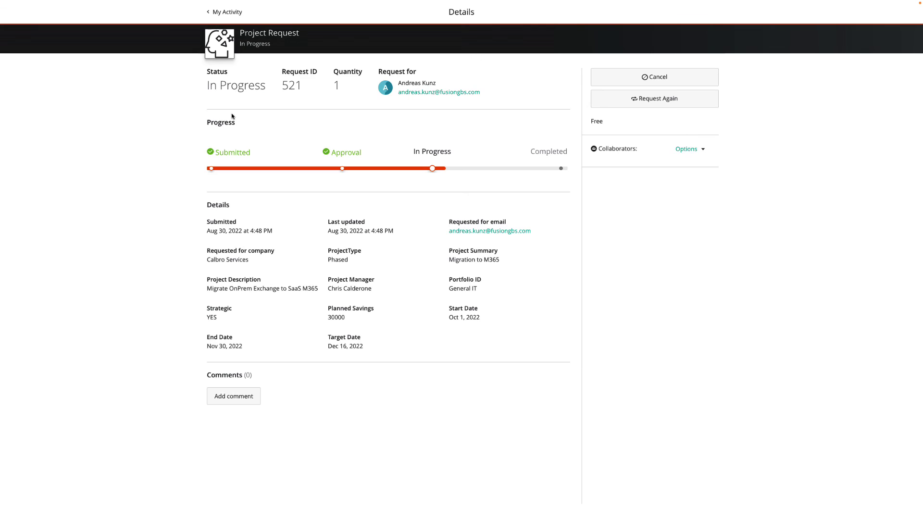